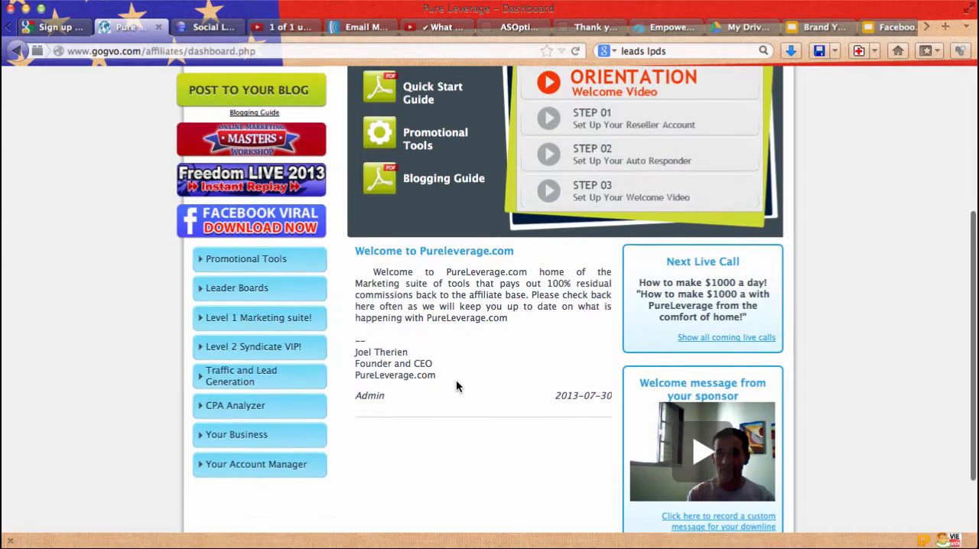
scroll(456, 386, "up", 4)
Step: Open the Auto Responder of the Level 1 Marketing suite and choose the Webinaire FR campaign
scroll(456, 386, "down", 5)
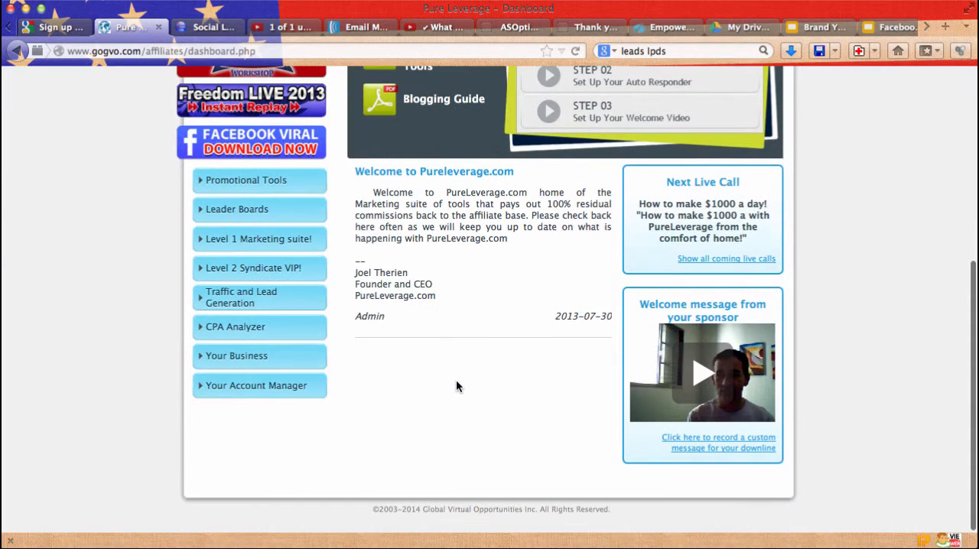
left_click(291, 239)
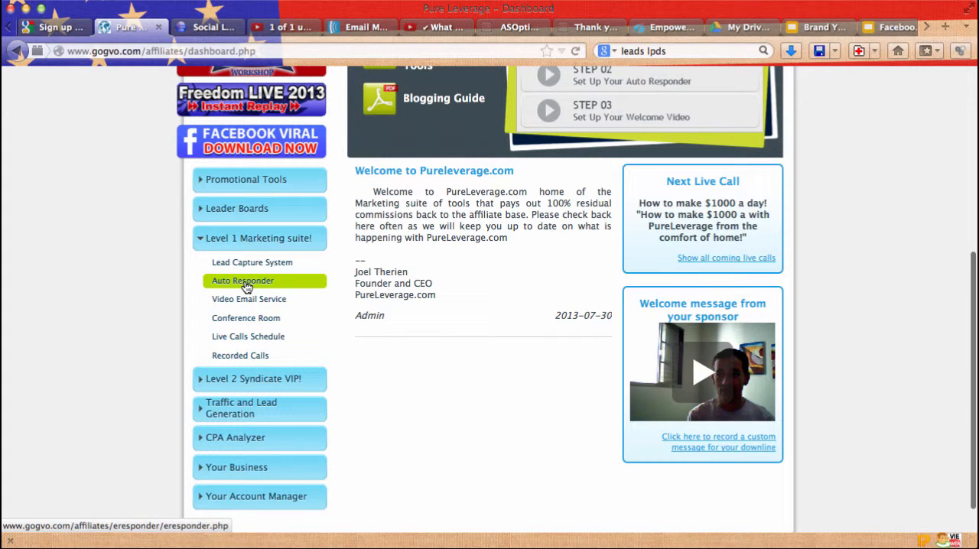
left_click(244, 284)
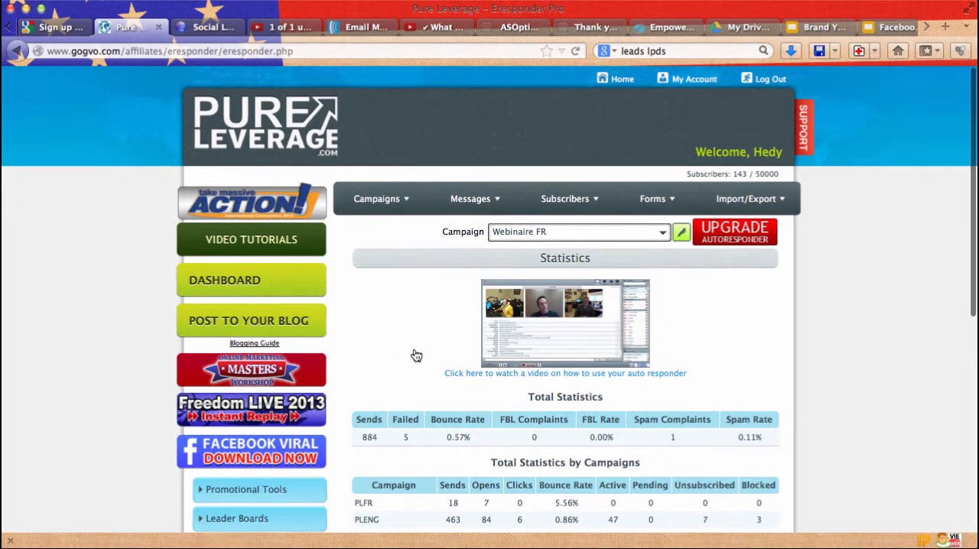
left_click(662, 233)
left_click(581, 309)
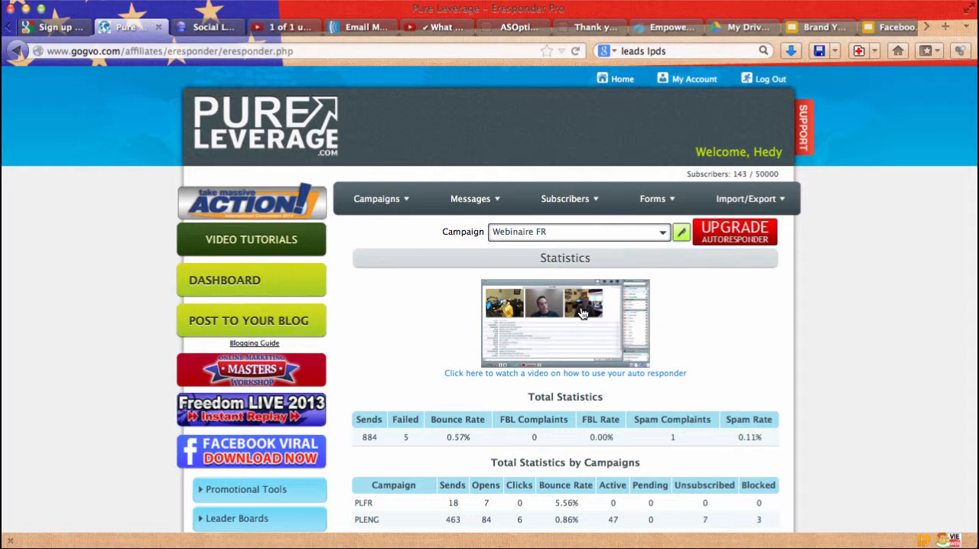
Step: Open the campaign's custom fields and name the Custom1 field "Telephone Optionnel"
mouse_move(407, 201)
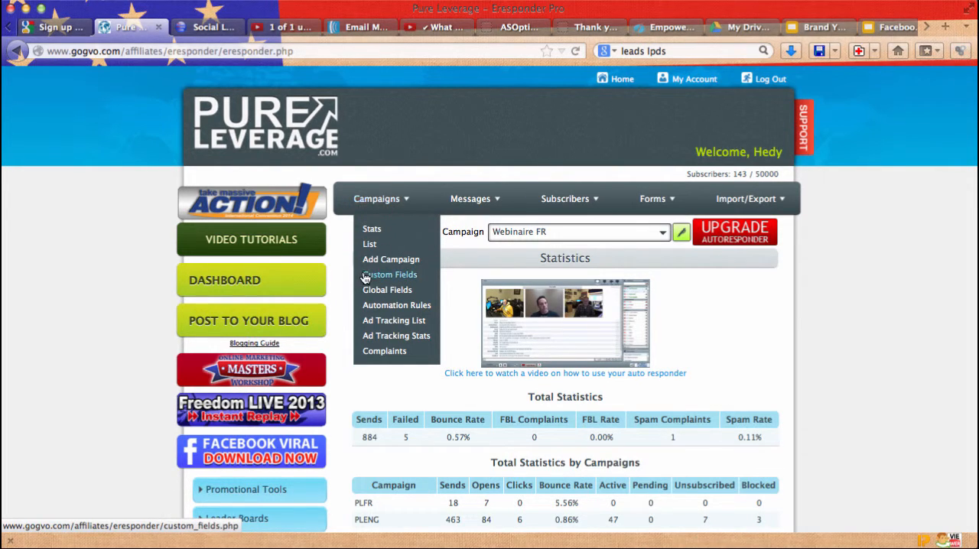
left_click(398, 282)
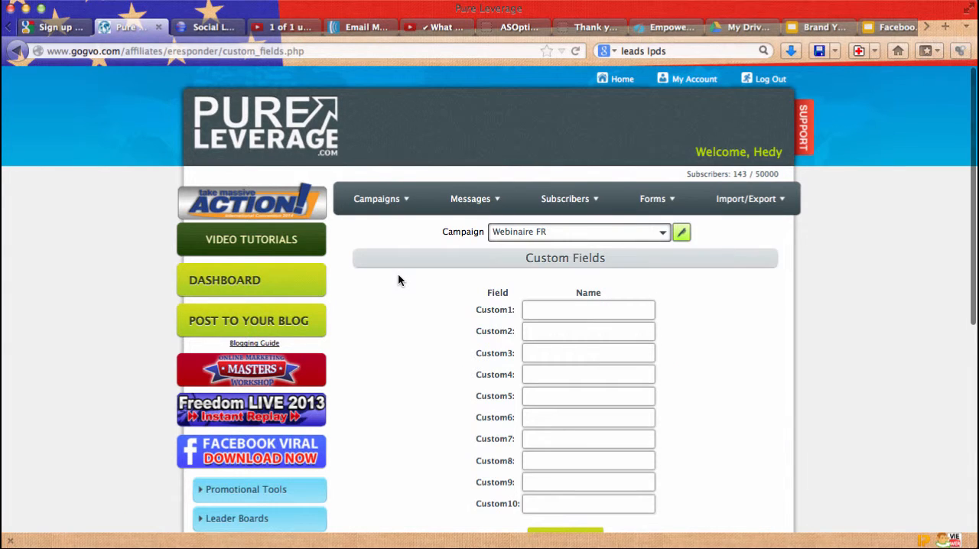
left_click(567, 304)
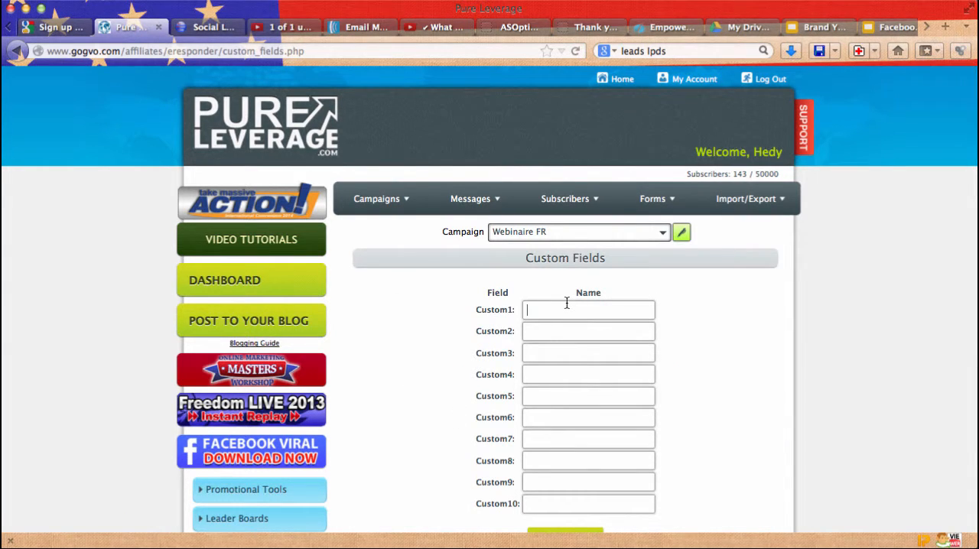
type("Telephone")
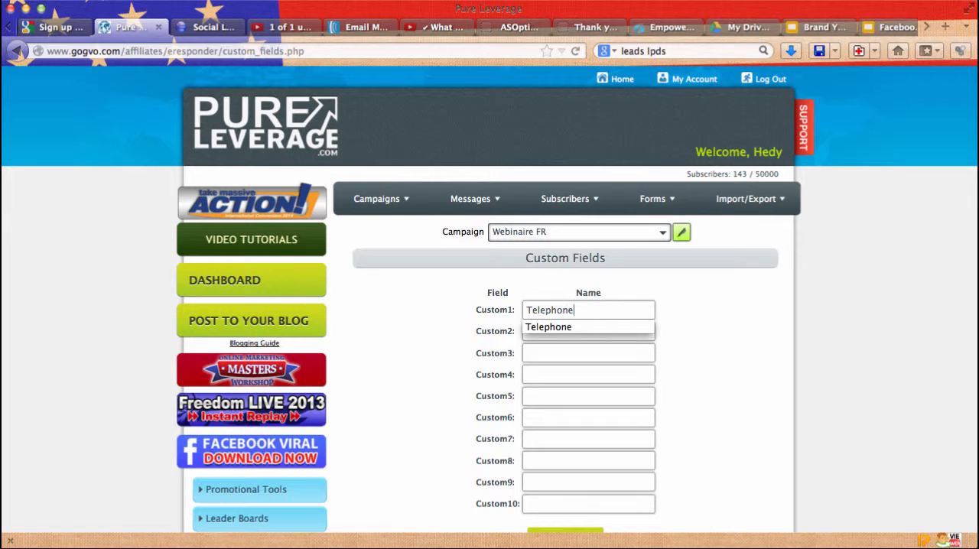
left_click(574, 326)
type("Opt")
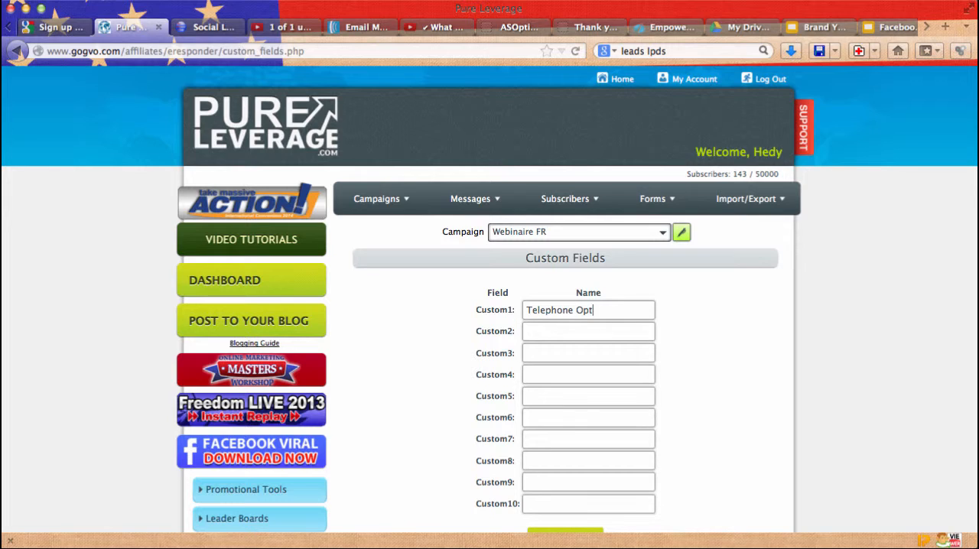
type("ionnel")
Step: Name the Custom2 field "Skype Optionnel" and save the updated custom fields
left_click(555, 334)
type("Skype")
scroll(695, 383, "down", 3)
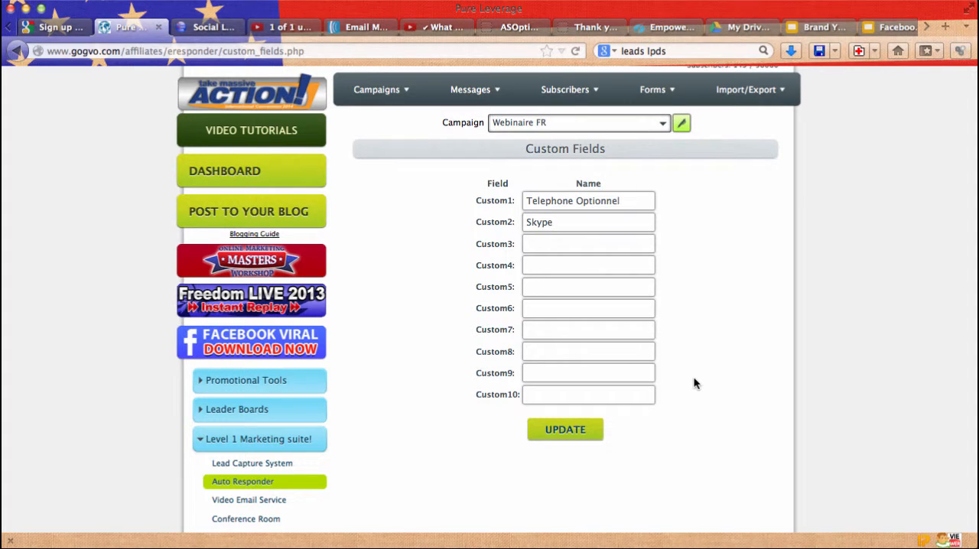
type("Optionnel")
left_click(559, 433)
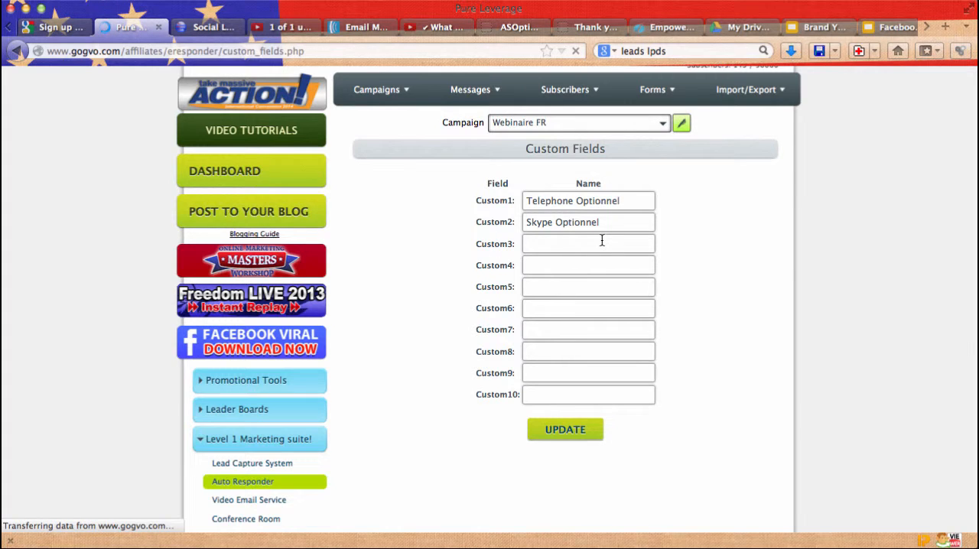
scroll(676, 368, "down", 1)
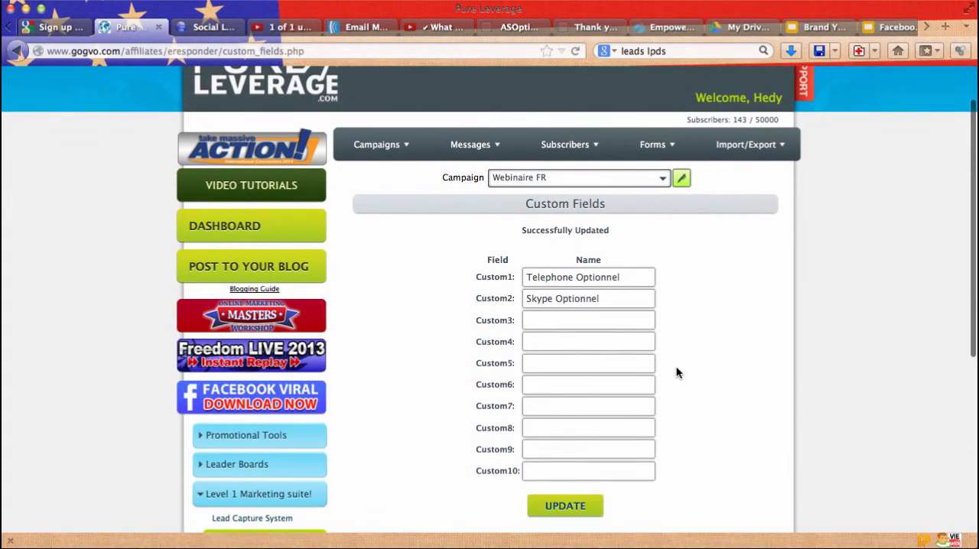
Step: Open the Webinaire FR campaign's existing form, Form701b3573, for editing
mouse_move(388, 150)
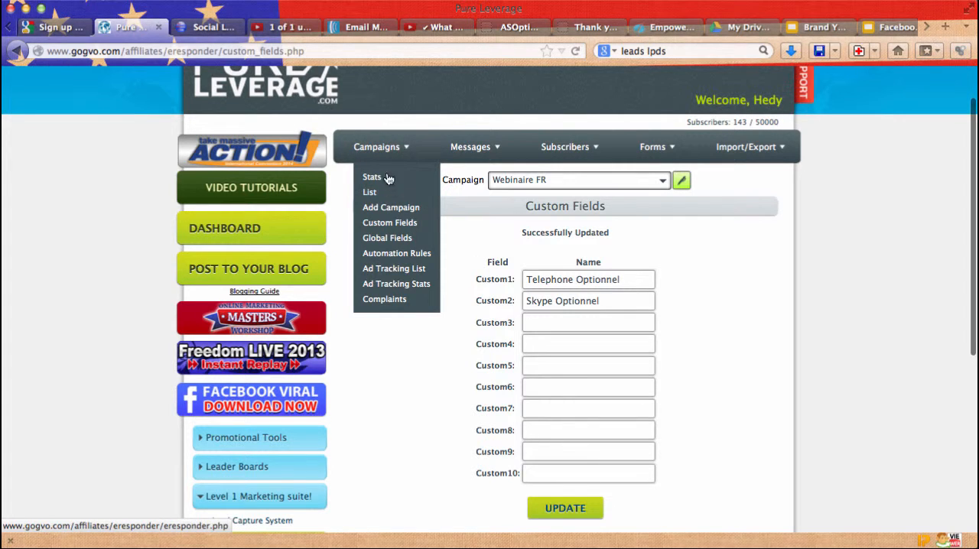
mouse_move(651, 146)
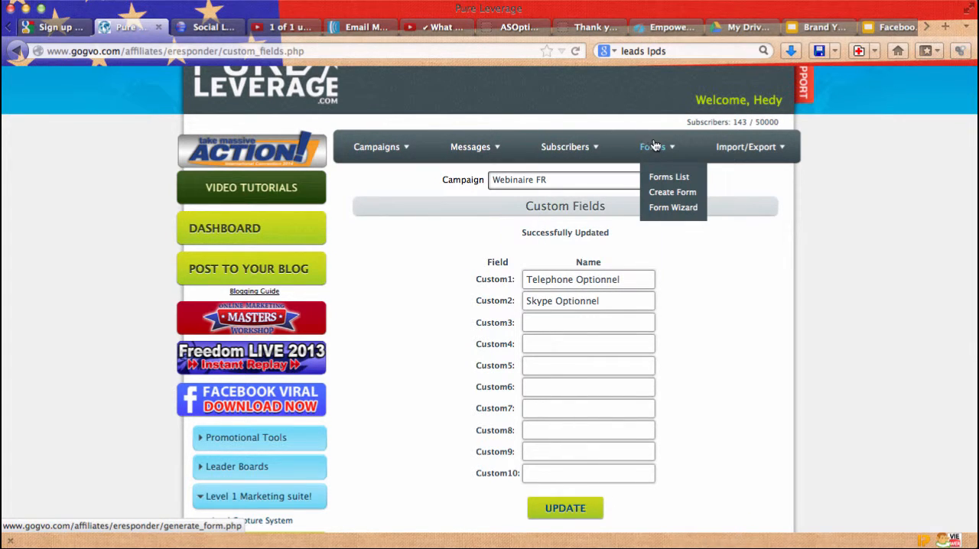
left_click(661, 182)
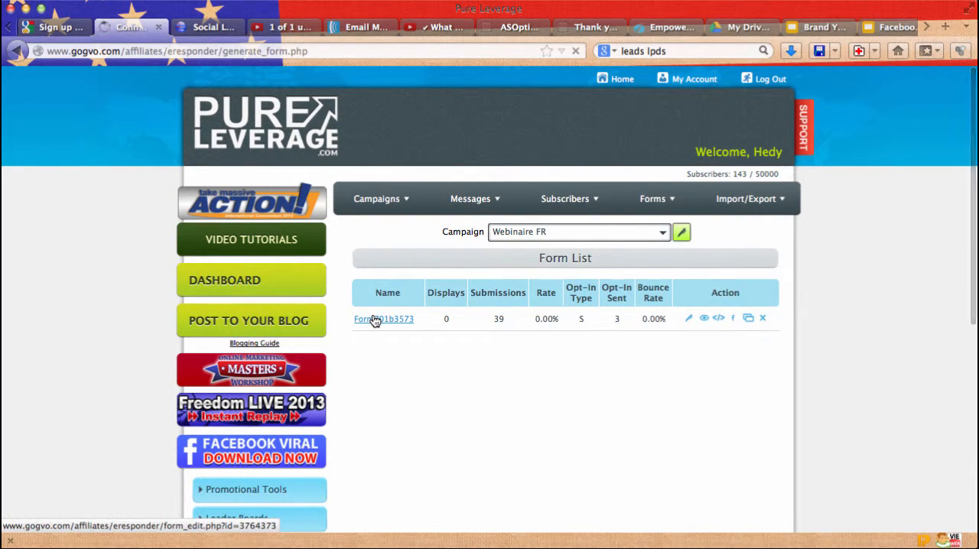
left_click(375, 320)
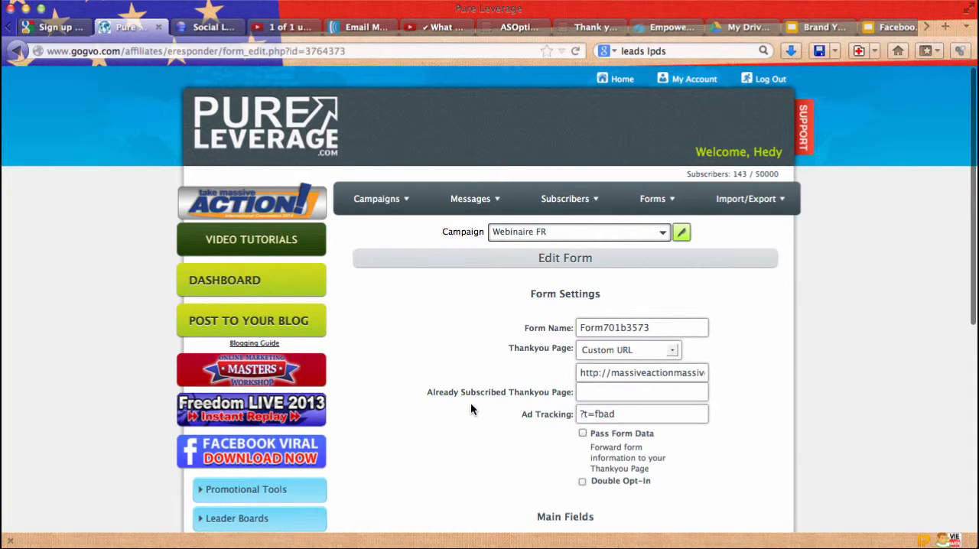
scroll(471, 409, "down", 8)
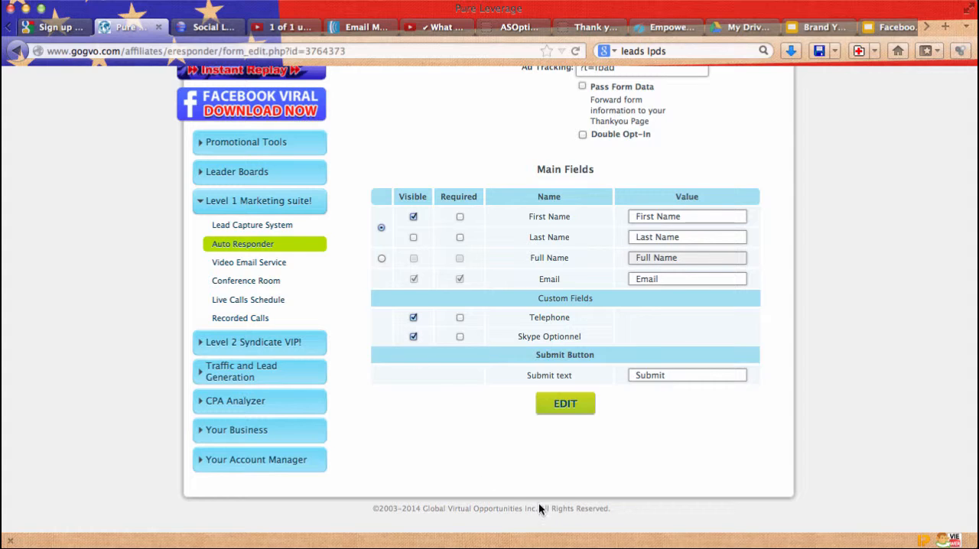
Step: Set the form's submit button text to "Envoyer"
left_click(678, 374)
left_click_drag(678, 374, 629, 370)
type("Envoyer")
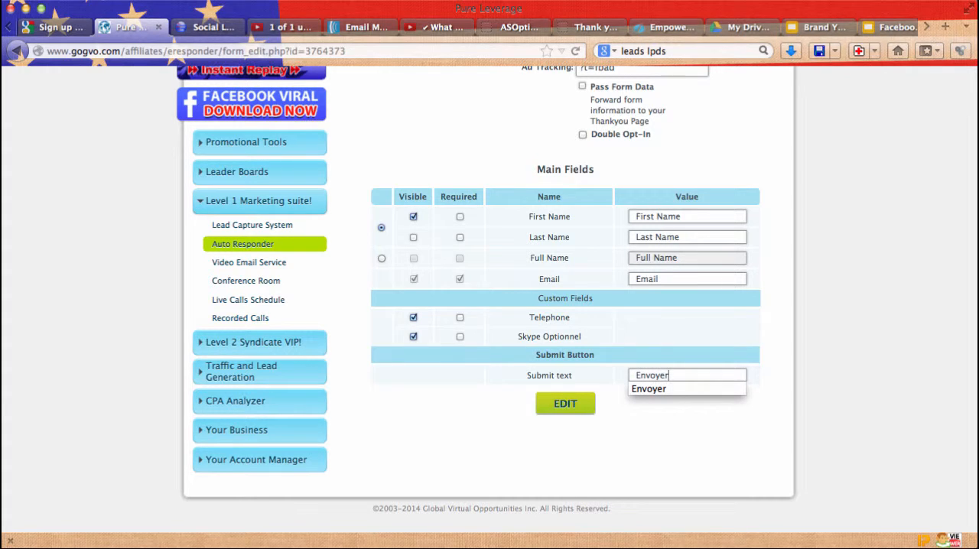
left_click(643, 389)
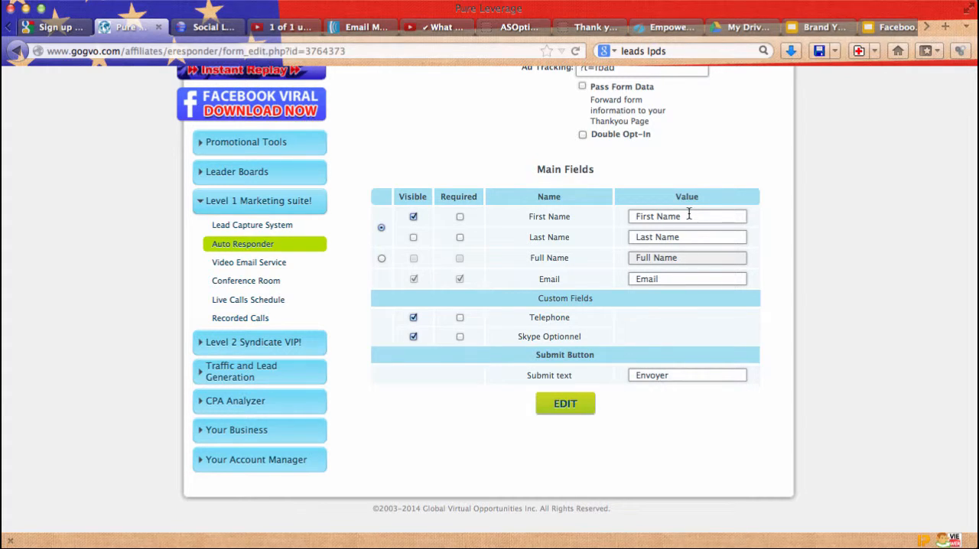
Step: Set the First Name field's label to "Prenom" and save the form changes
left_click_drag(689, 217, 636, 216)
type("Pren")
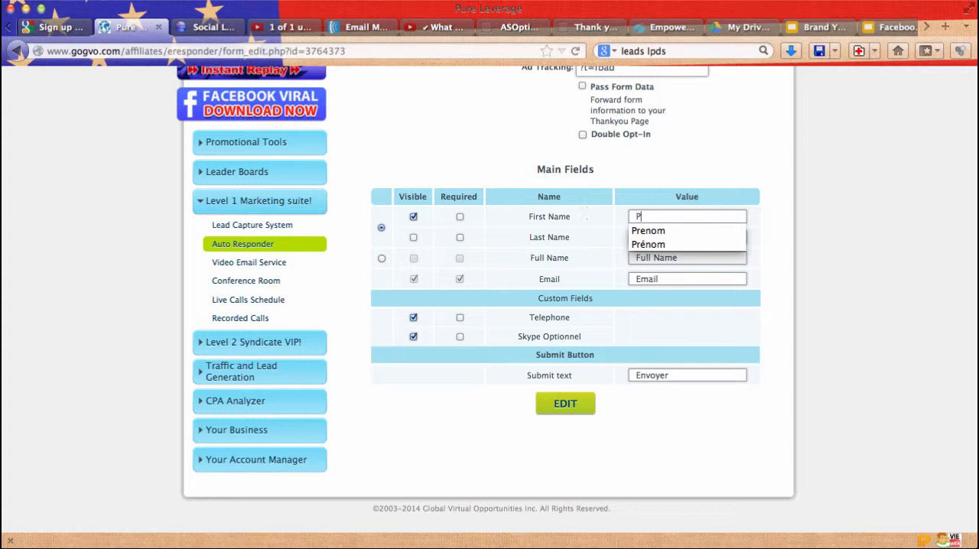
left_click(659, 229)
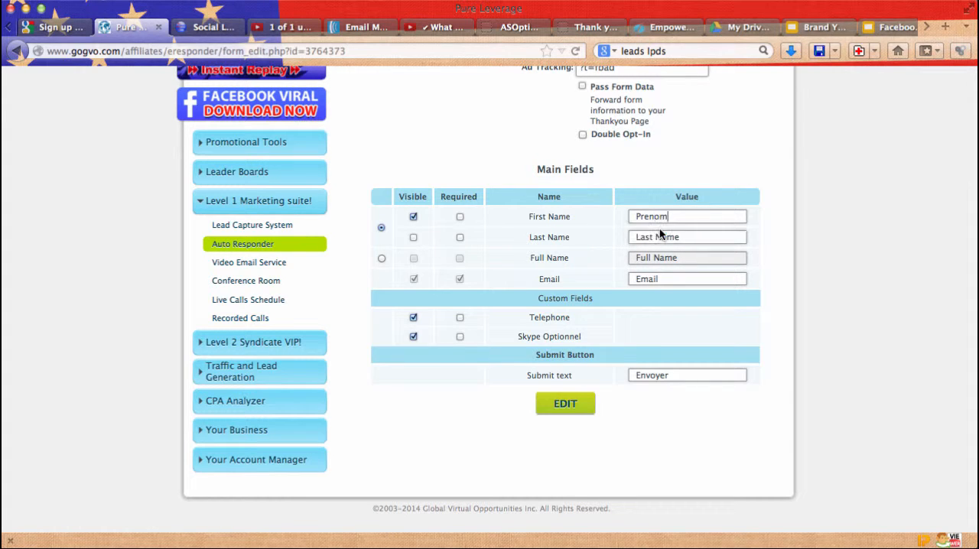
left_click(567, 406)
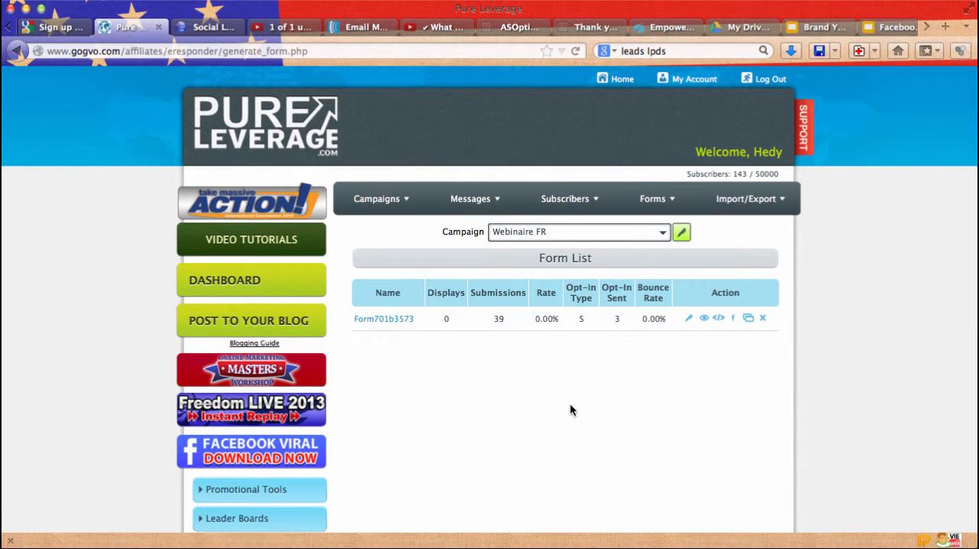
Step: Display the HTML code of Form701b3573, select all of it and close the code window
left_click(718, 319)
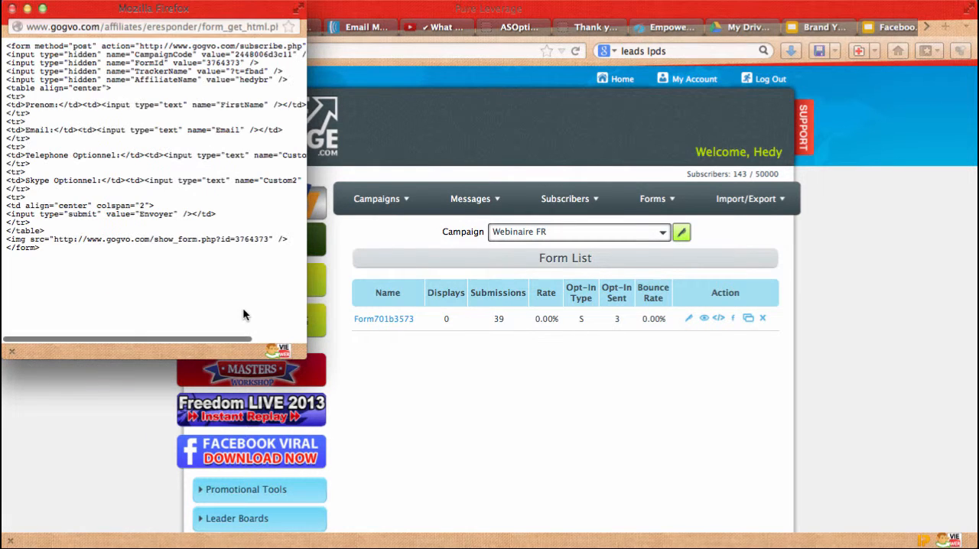
left_click_drag(85, 258, 4, 46)
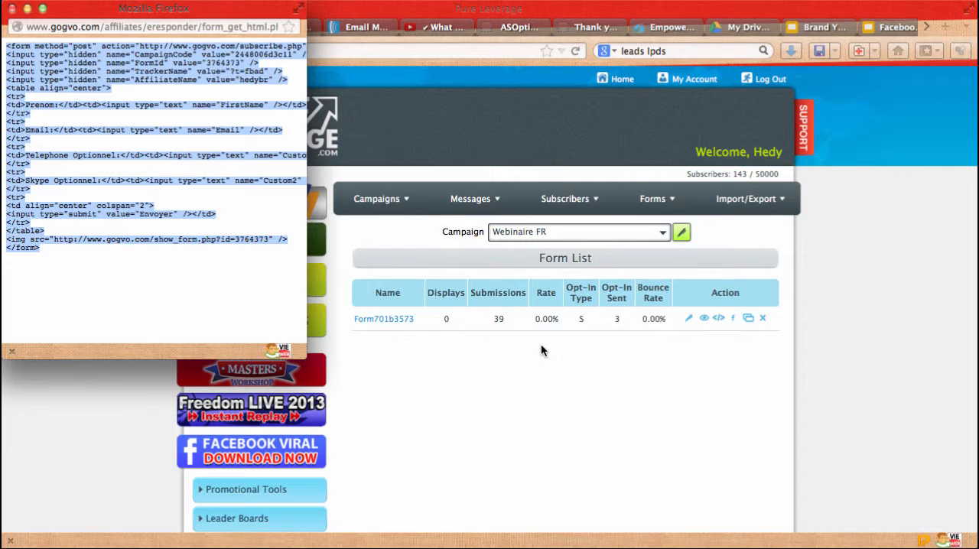
left_click(11, 8)
scroll(60, 375, "down", 1)
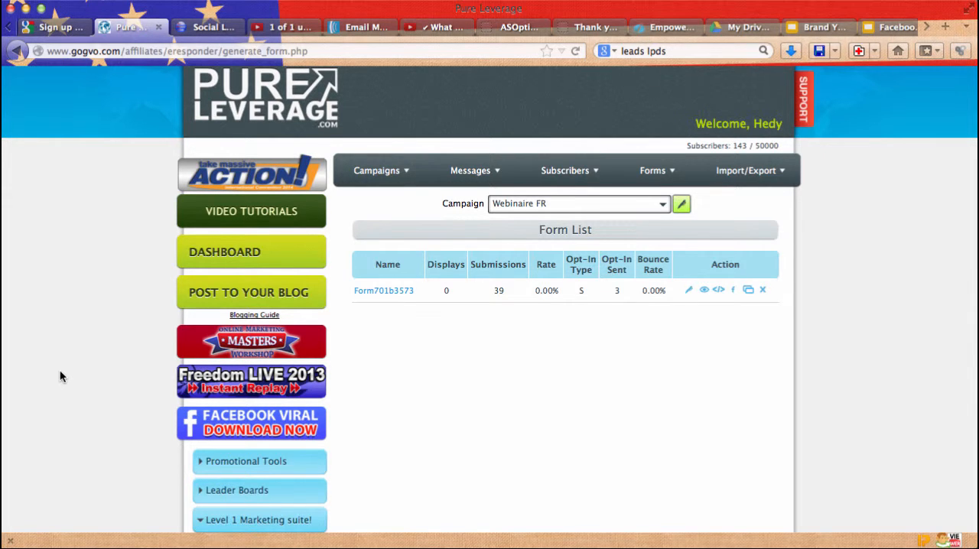
scroll(60, 375, "up", 1)
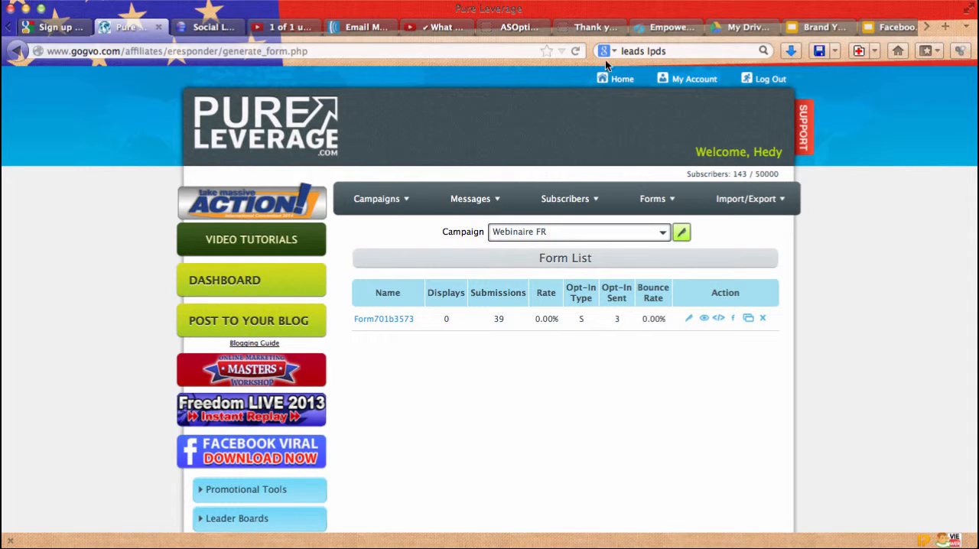
left_click(627, 0)
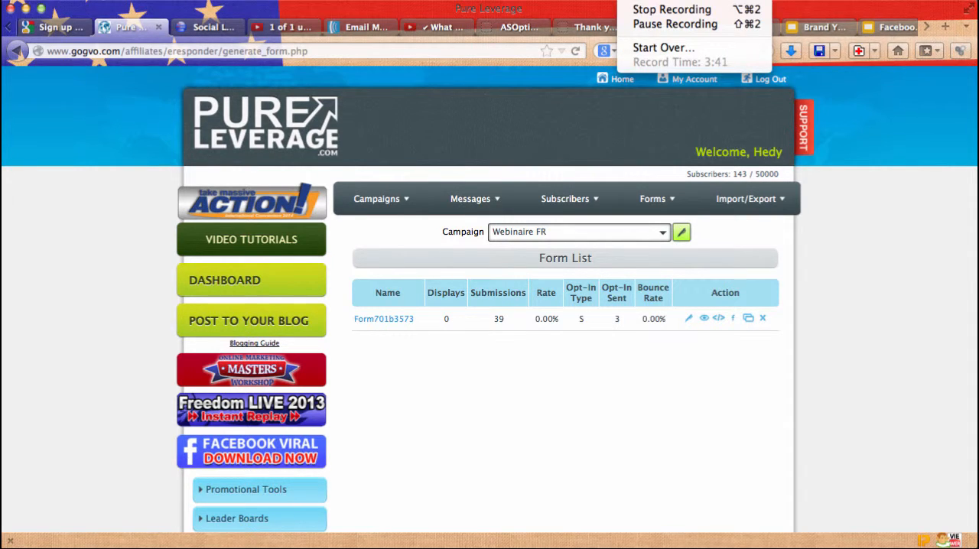